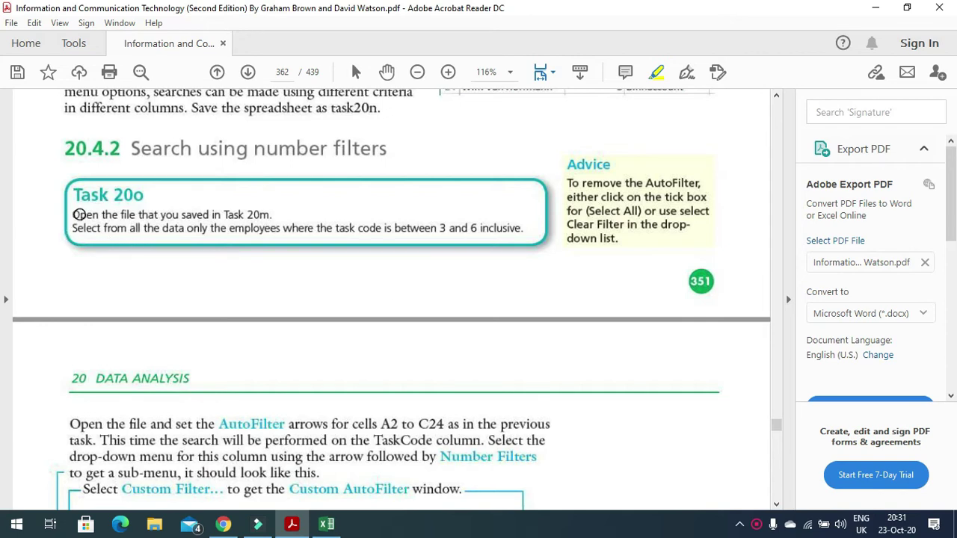
Step: Highlight 'Open the file that you saved in Task 20m.' in the Task 20o box
left_click_drag(74, 216, 269, 216)
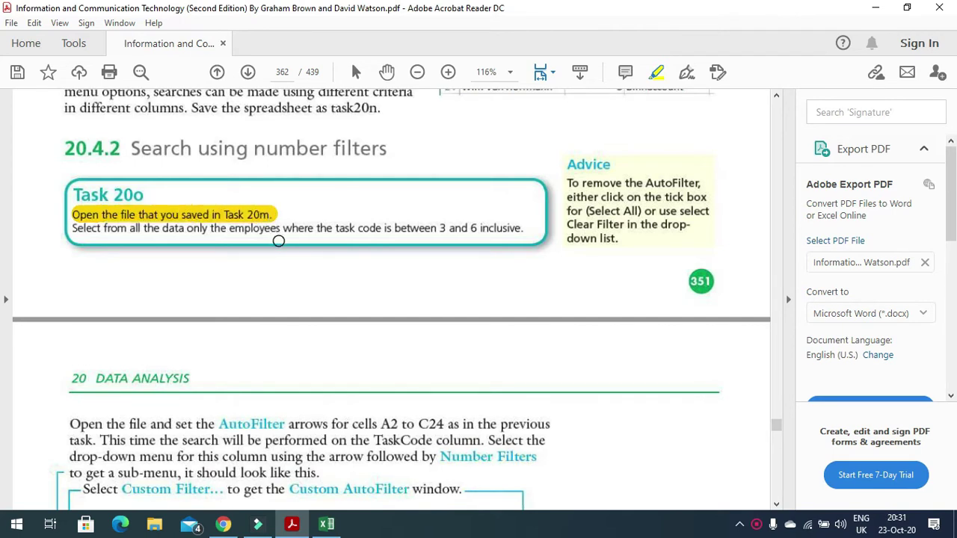
Step: Save Task20n.xlsx and close Excel
mouse_move(336, 531)
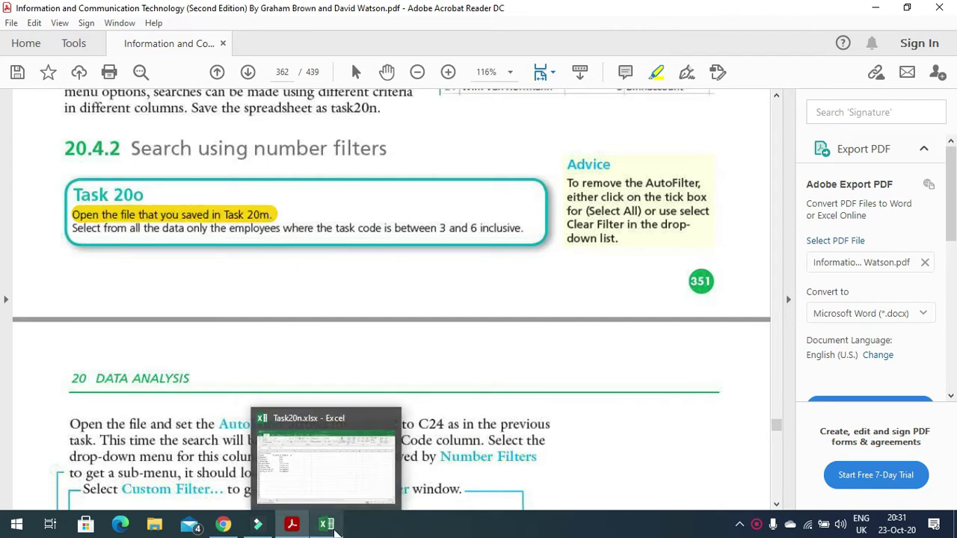
left_click(336, 488)
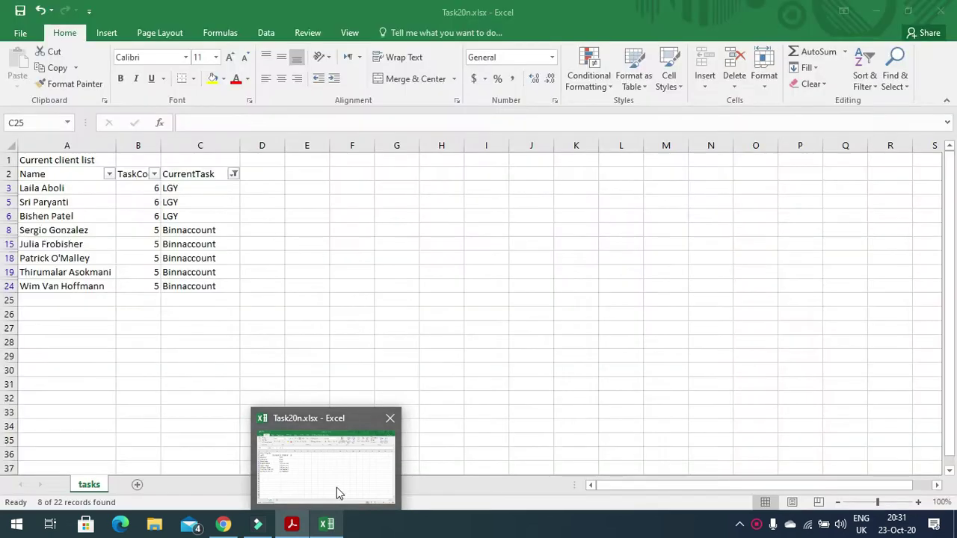
left_click(20, 12)
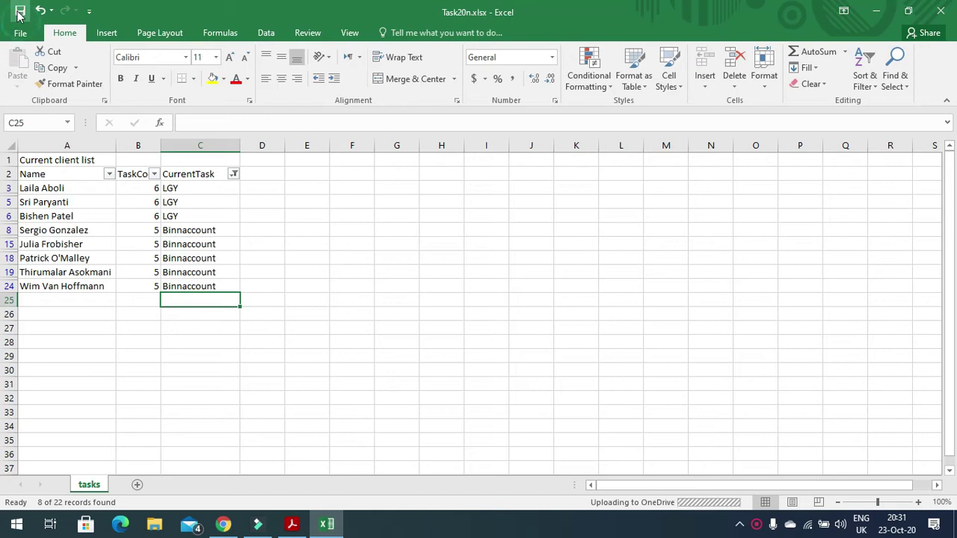
left_click(941, 12)
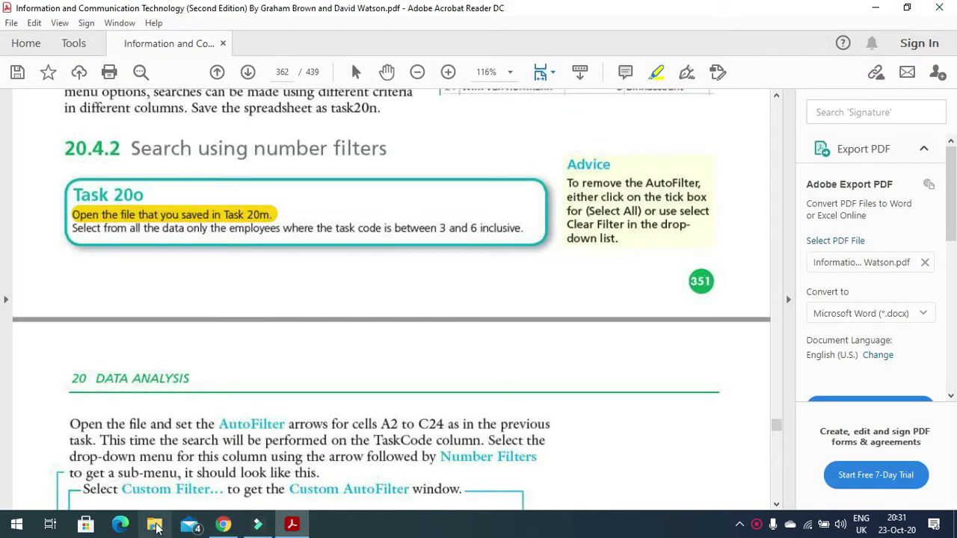
Step: Open Task20m.xlsx from Documents > chapter 20 and dismiss the external links warning
left_click(154, 525)
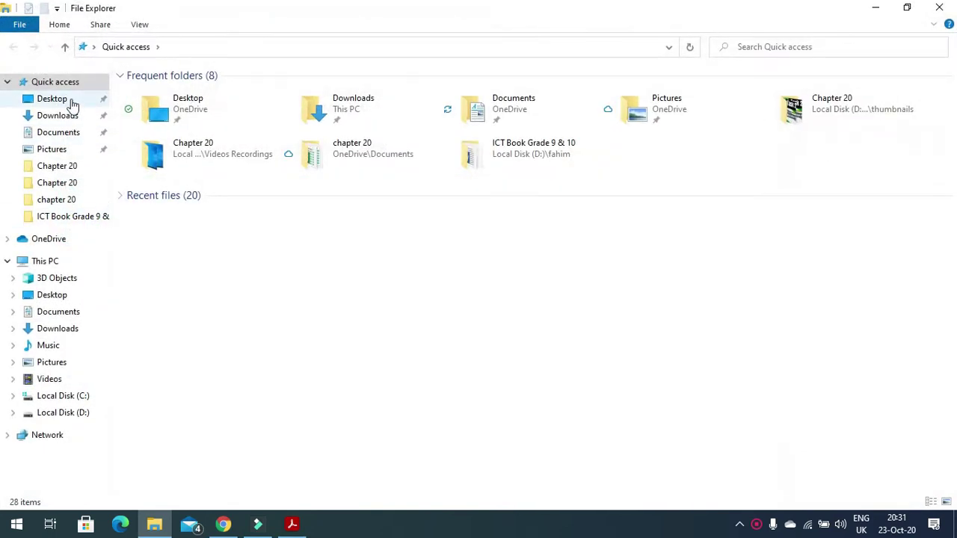
left_click(59, 99)
double_click(166, 89)
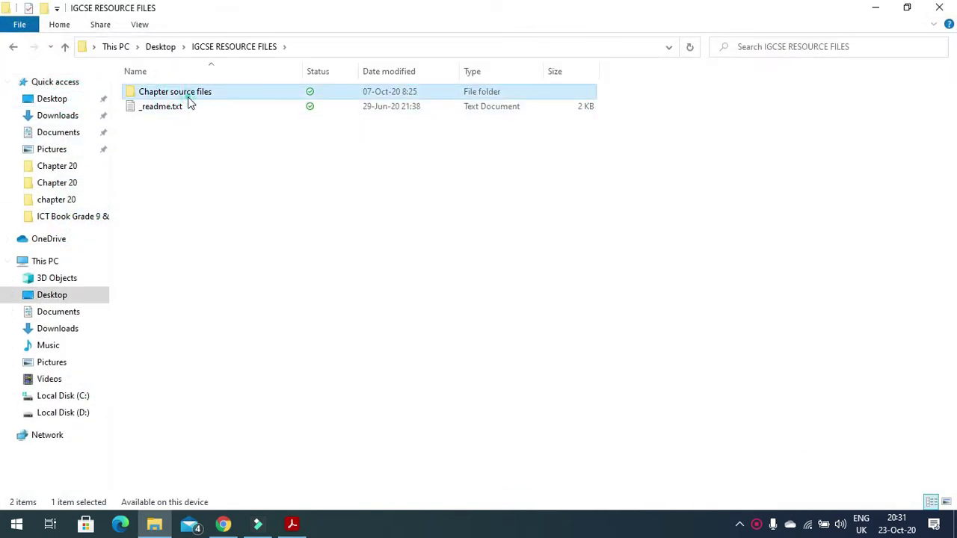
double_click(187, 95)
left_click(58, 132)
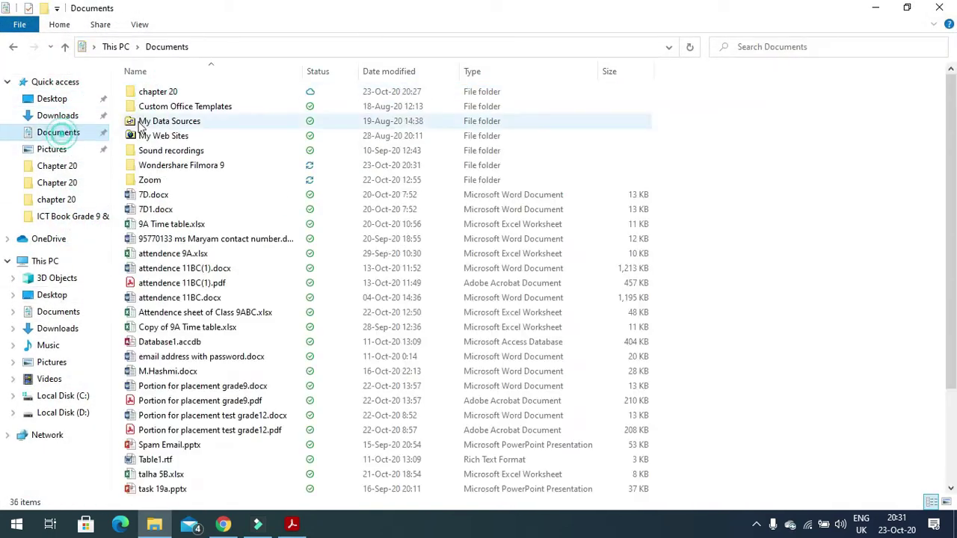
double_click(157, 91)
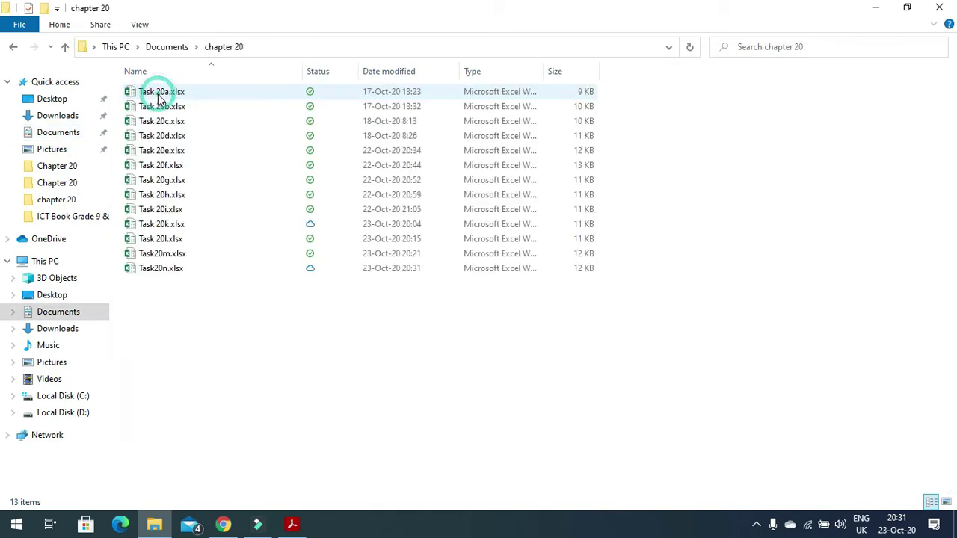
double_click(172, 256)
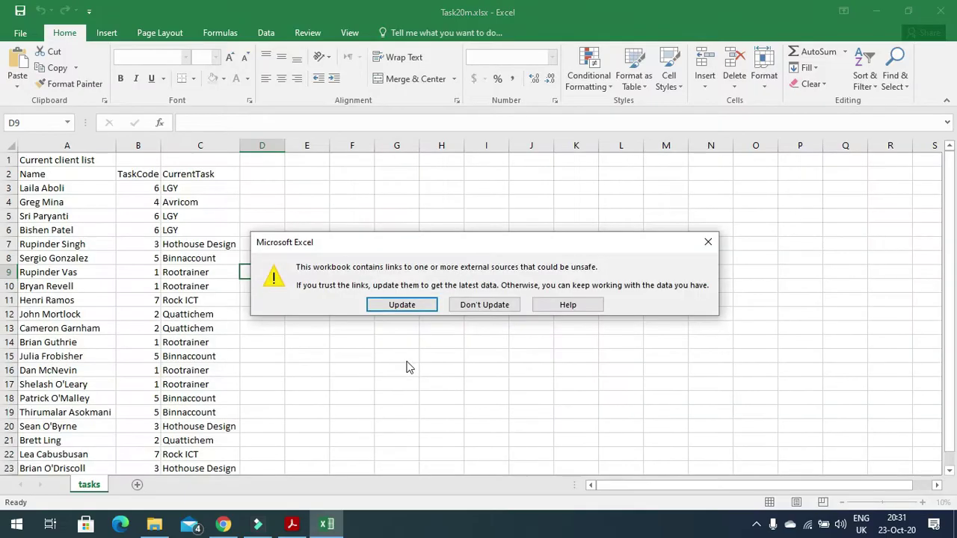
left_click(708, 242)
left_click(291, 524)
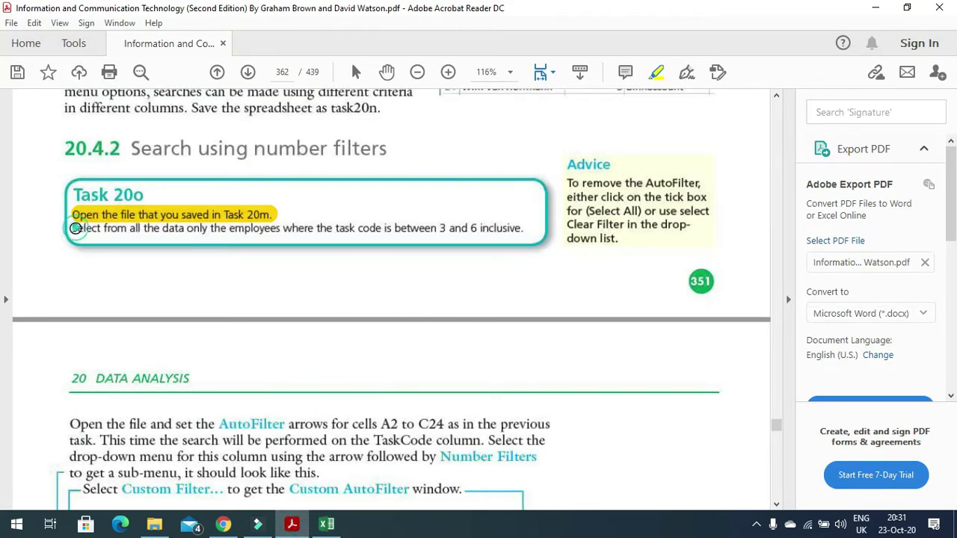
Step: Highlight the Task 20o sentence about task codes between 3 and 6 inclusive
left_click_drag(77, 227, 524, 234)
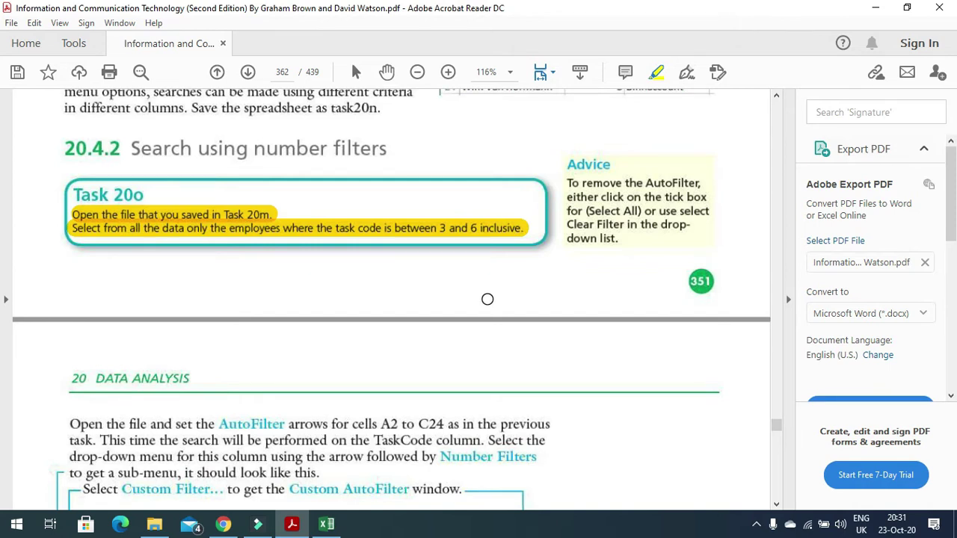
scroll(487, 300, "down", 5)
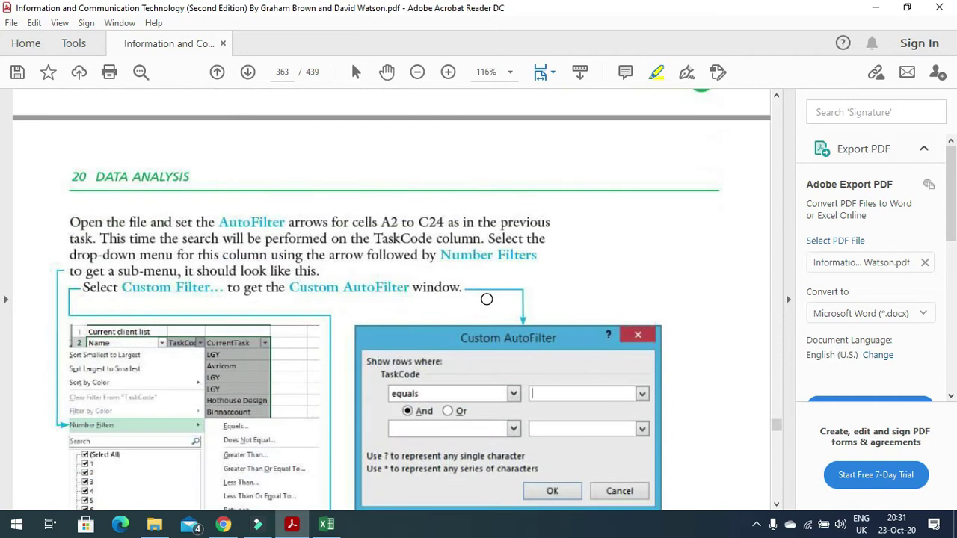
scroll(487, 299, "down", 3)
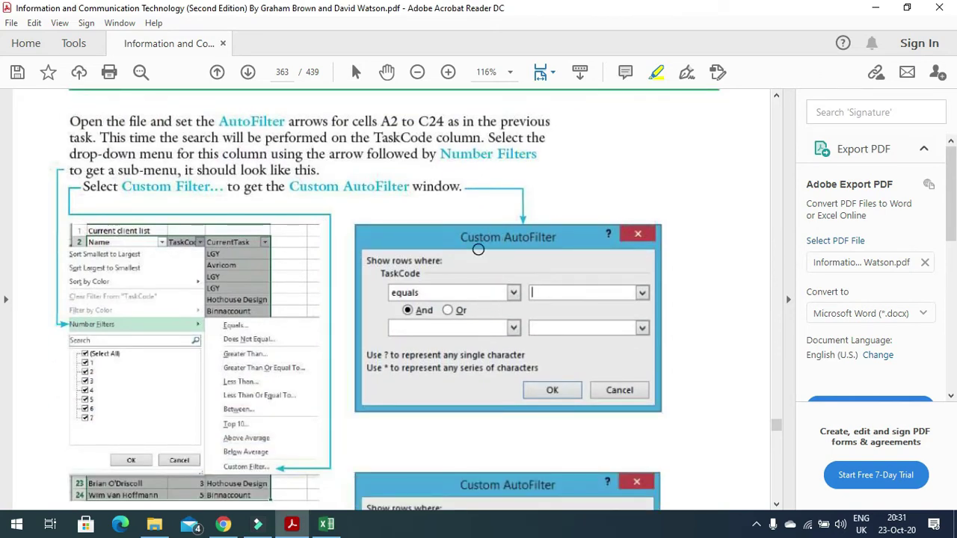
scroll(441, 289, "down", 2)
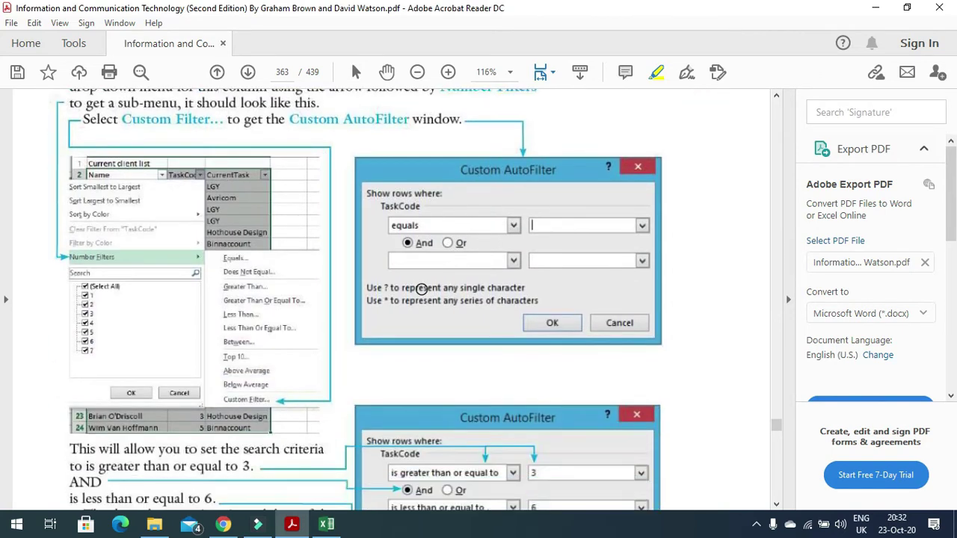
Step: Turn on Filter for the Task20m header row from cell B2
left_click(324, 527)
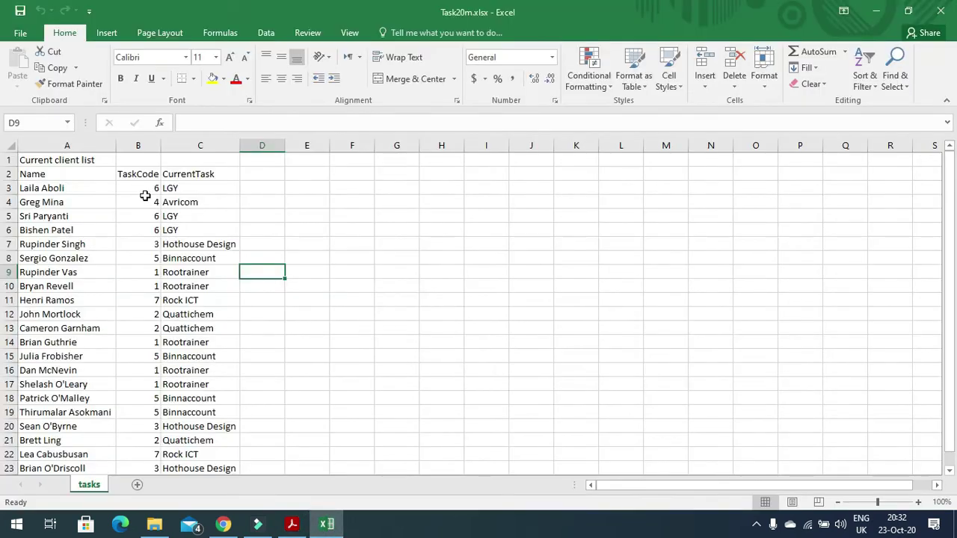
left_click(139, 174)
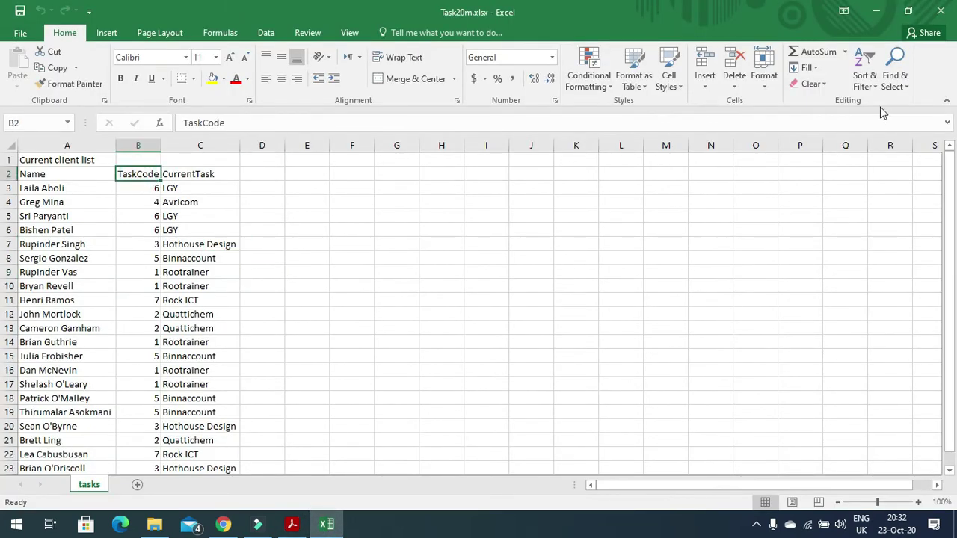
left_click(865, 75)
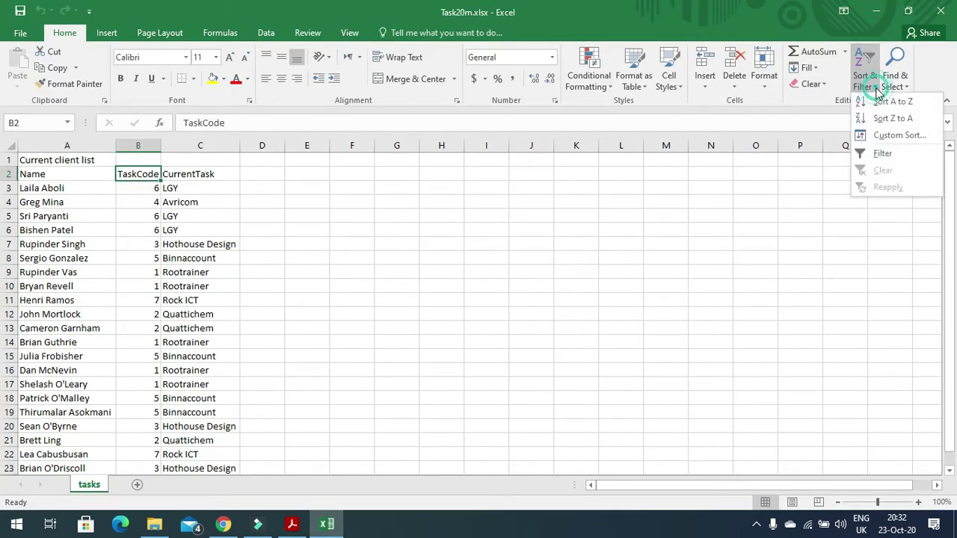
left_click(901, 157)
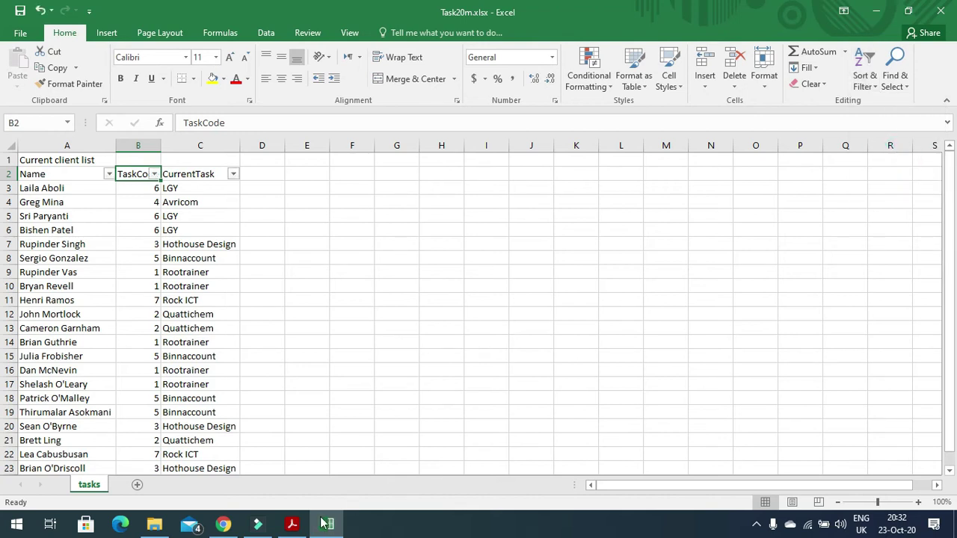
left_click(292, 523)
scroll(313, 398, "down", 3)
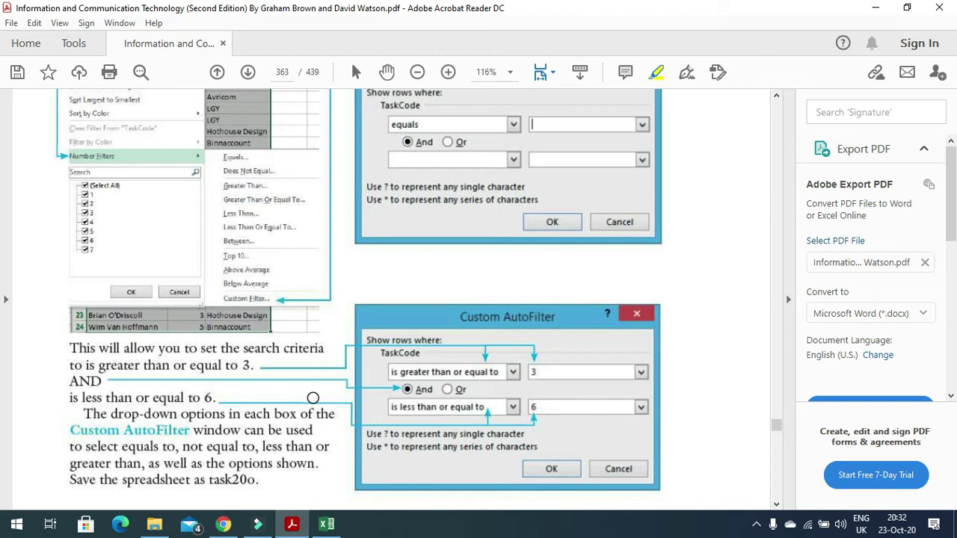
left_click(292, 526)
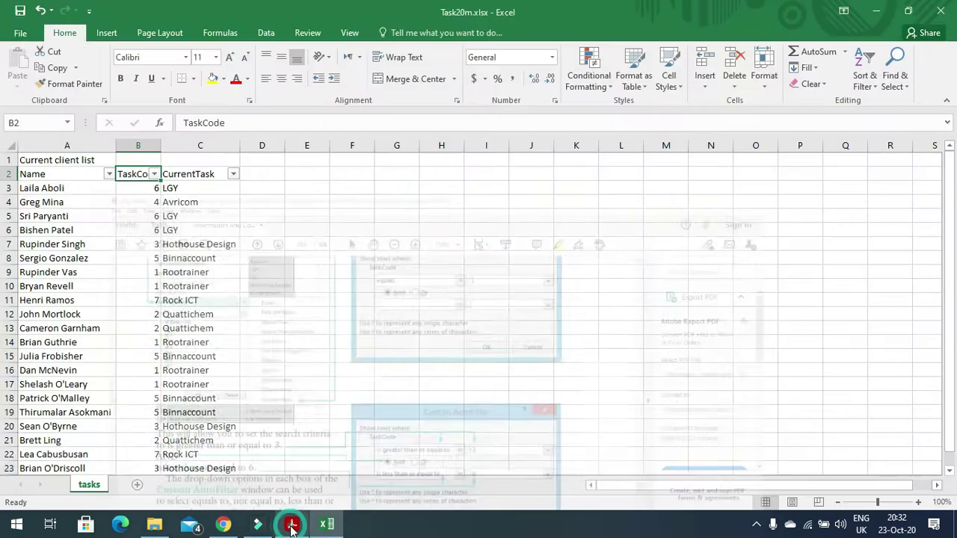
Step: Start a TaskCode custom filter with 'is greater than or equal to' 3
left_click(154, 175)
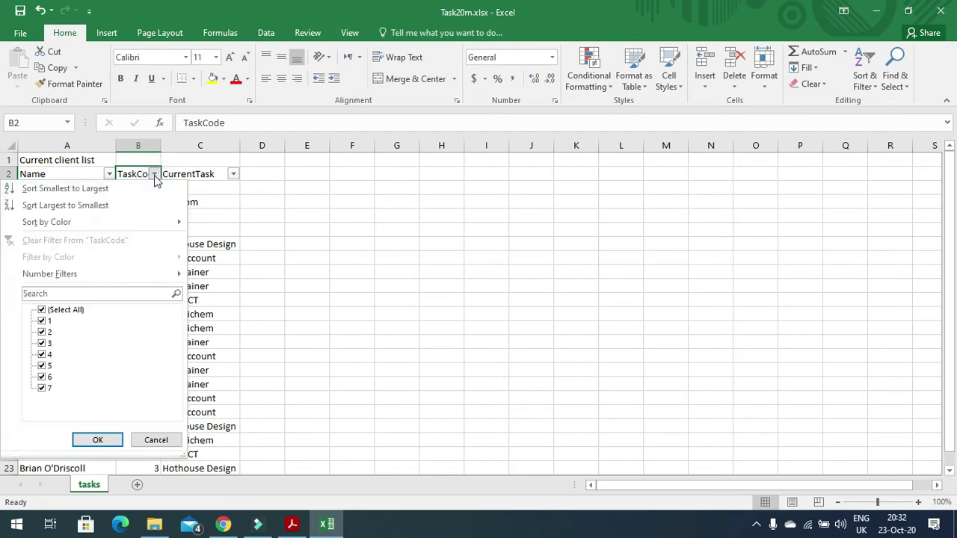
mouse_move(150, 276)
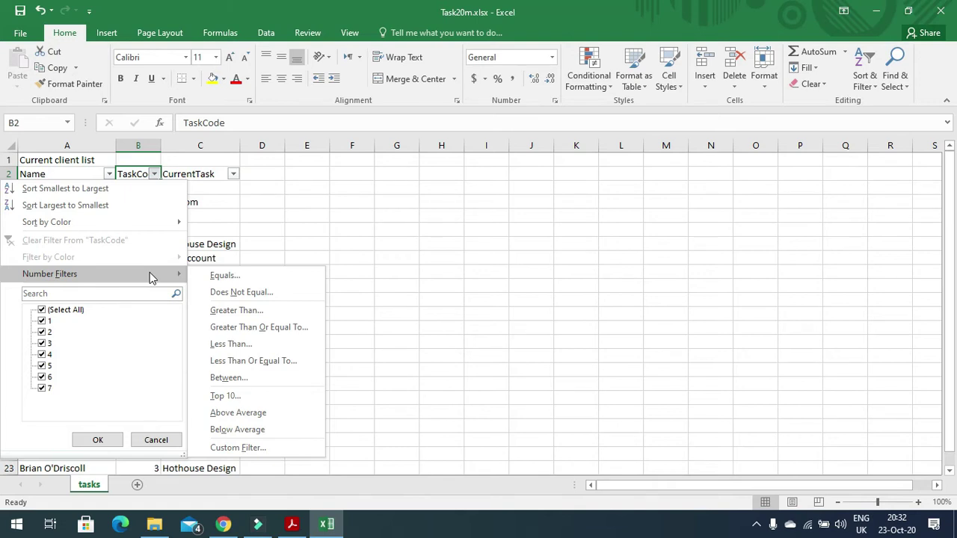
left_click(270, 453)
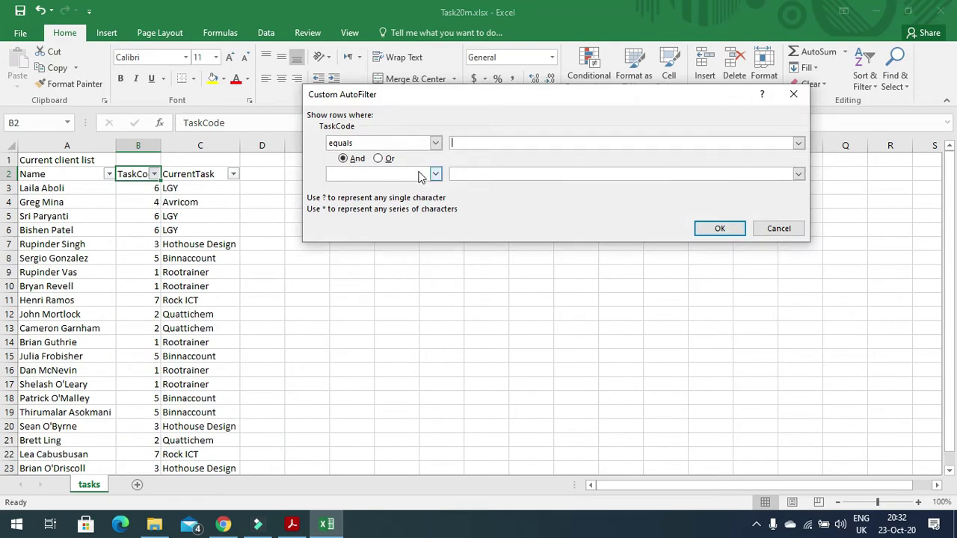
left_click(437, 143)
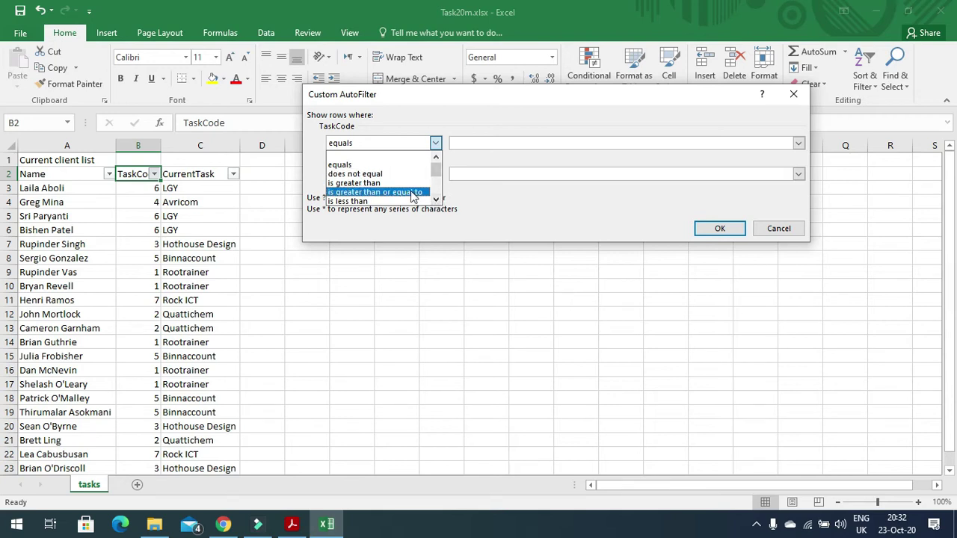
left_click(413, 192)
left_click(460, 143)
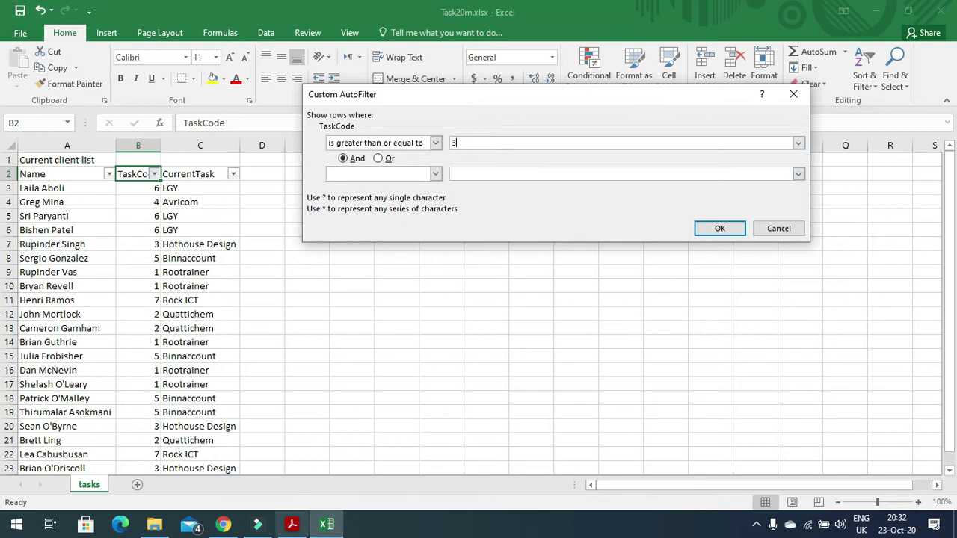
Step: Add 'is less than or equal to' 6 as the second condition and apply it, leaving 12 of 22 records
left_click(291, 524)
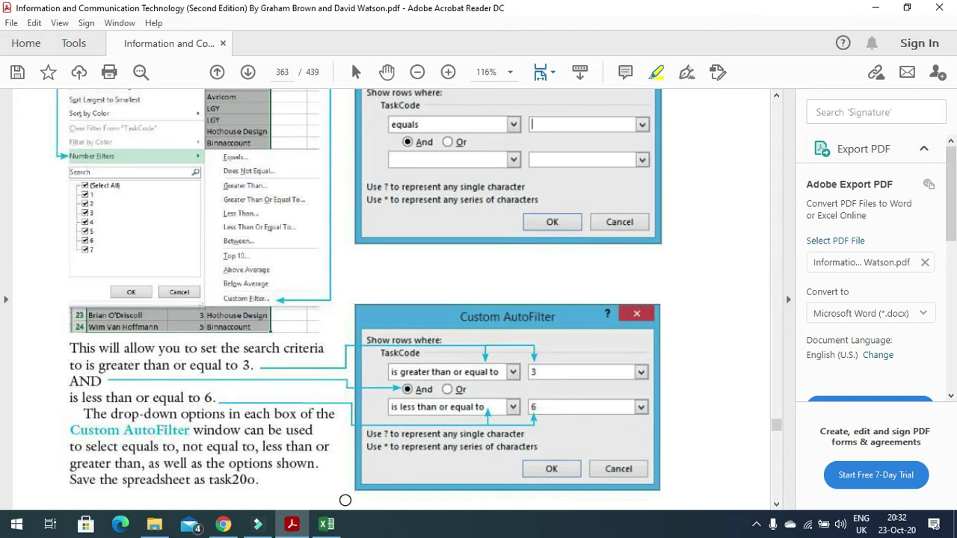
left_click(326, 524)
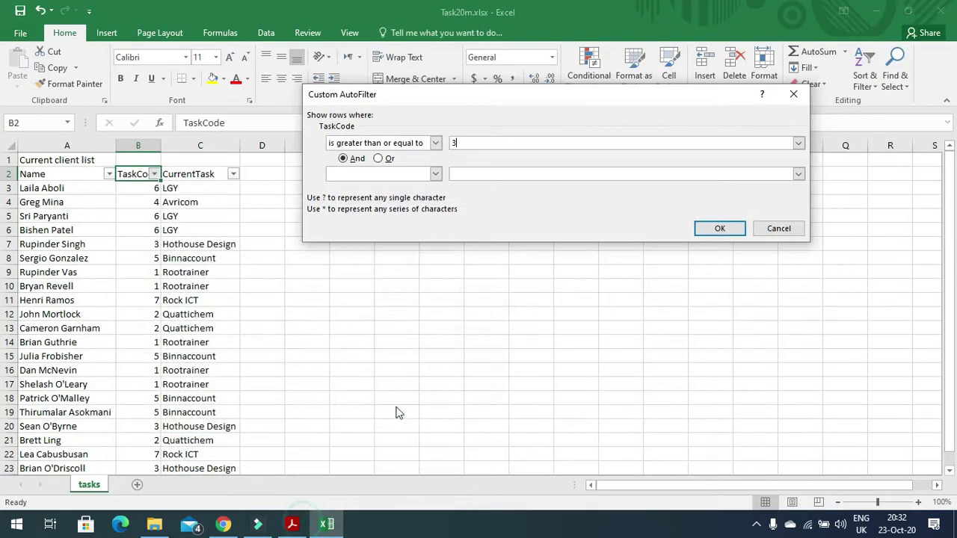
left_click(436, 175)
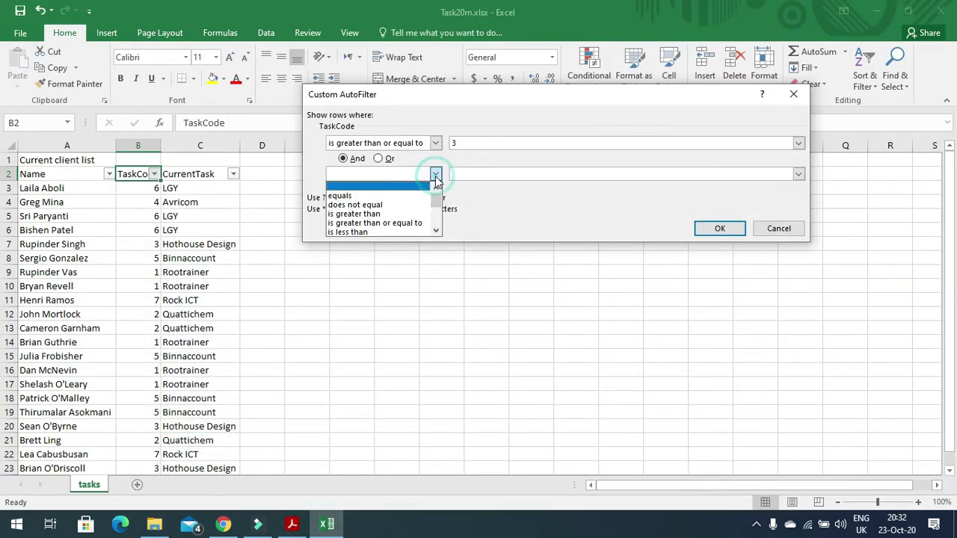
left_click(437, 234)
left_click(412, 232)
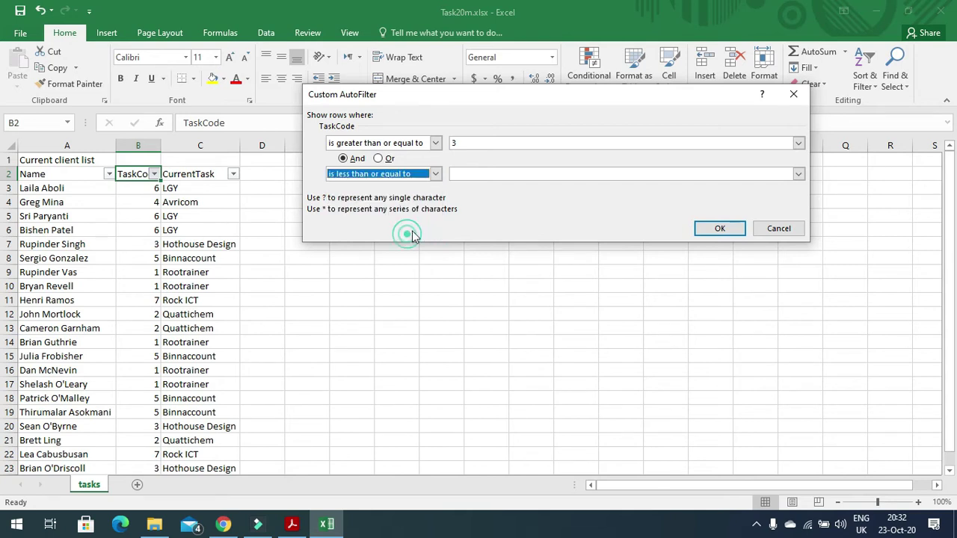
left_click(470, 174)
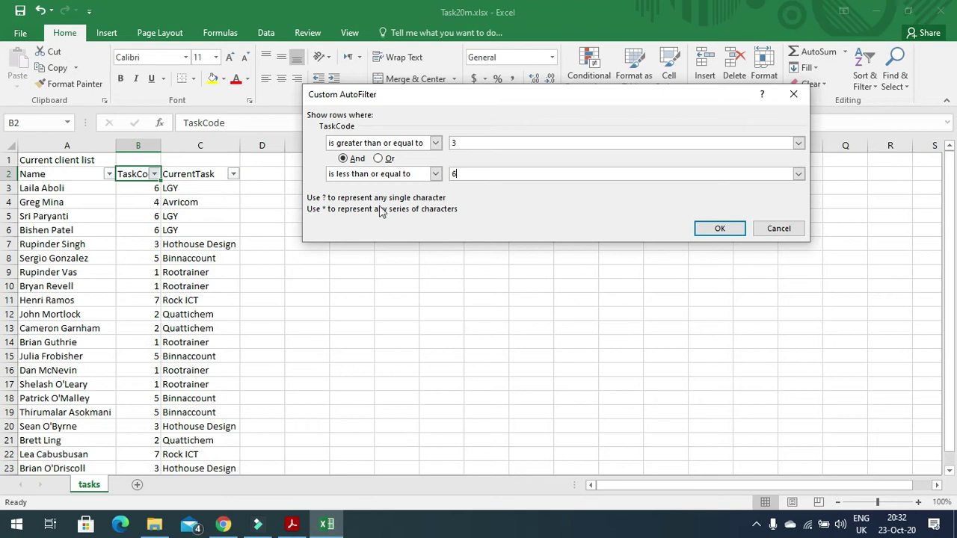
left_click(720, 228)
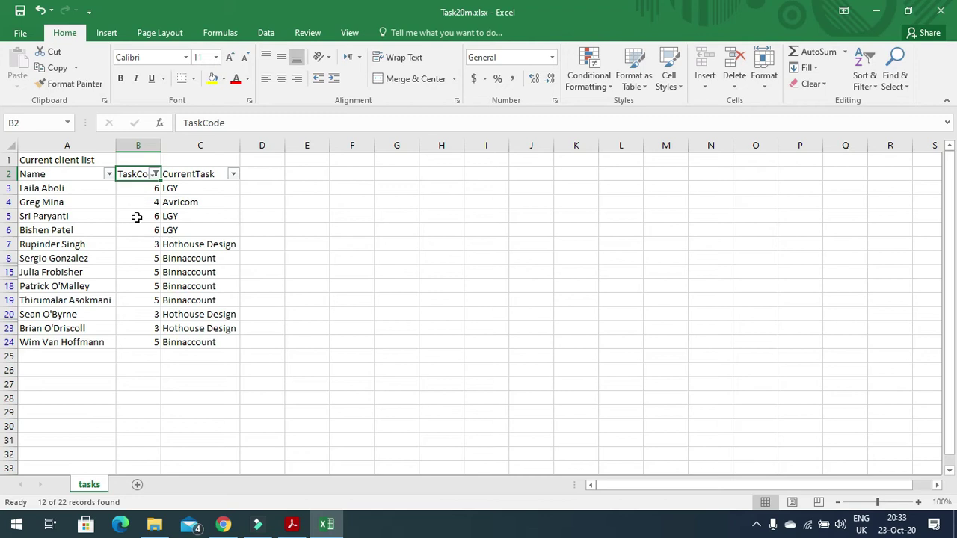
left_click(293, 526)
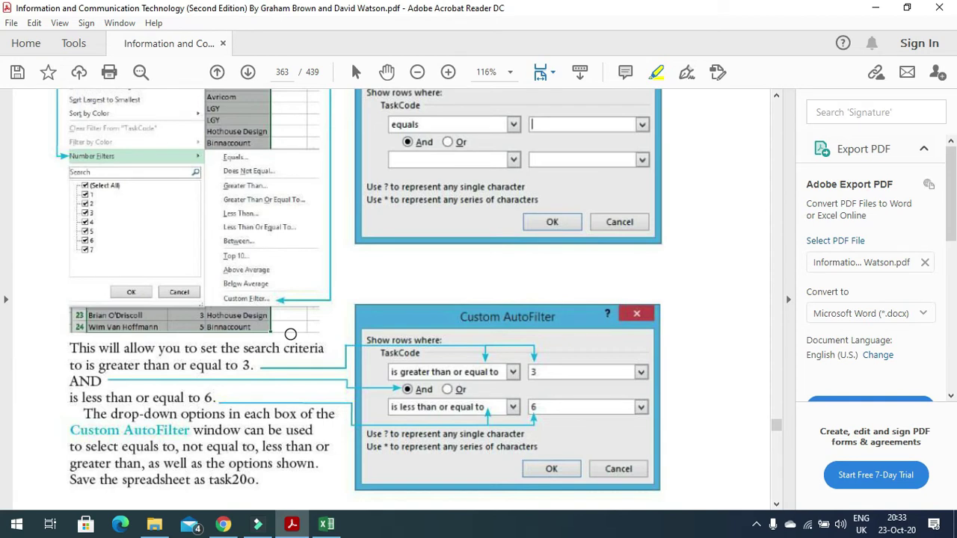
Step: Highlight the 20.4.3 heading and Task 20p's Task 20m, Quattichem/Hothouse Design and exclusion phrases
scroll(290, 334, "down", 2)
scroll(291, 335, "down", 8)
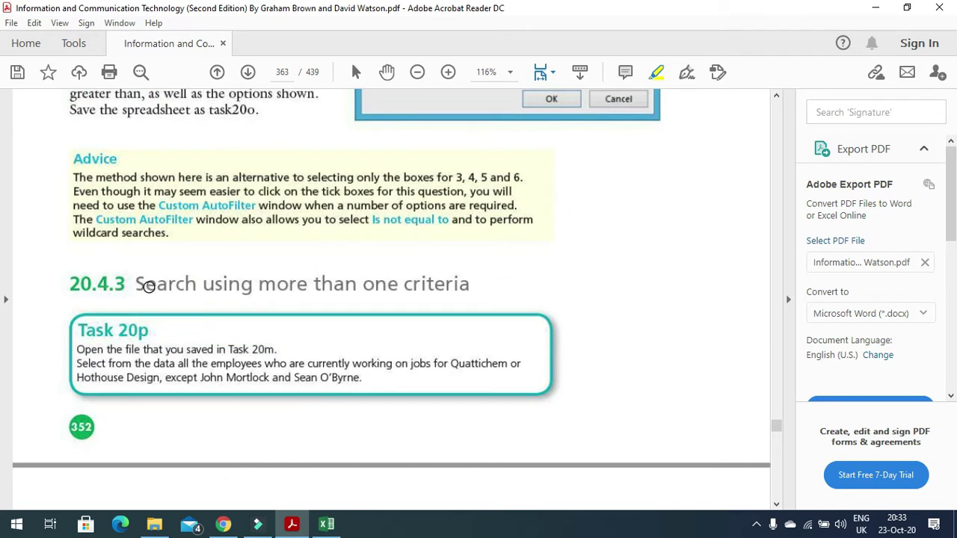
left_click_drag(146, 287, 468, 284)
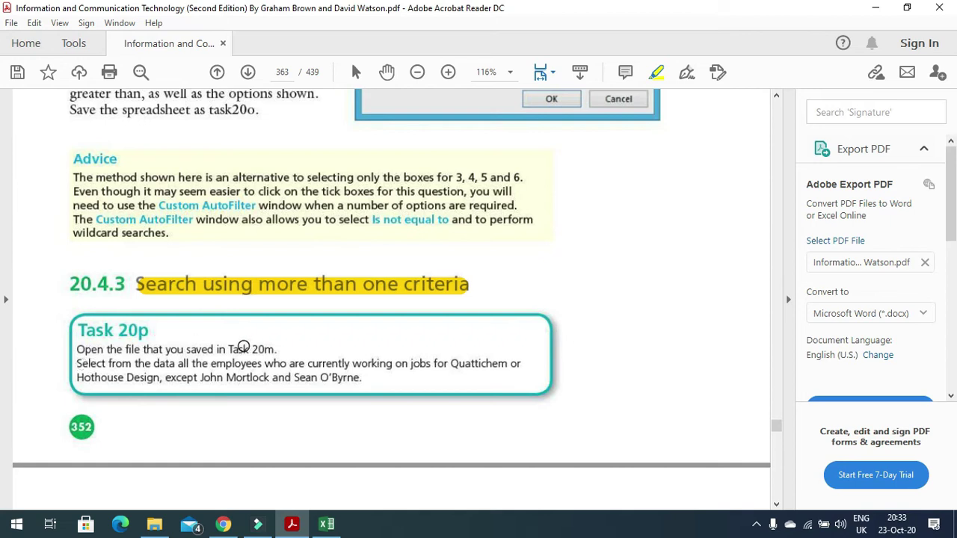
left_click_drag(229, 348, 278, 349)
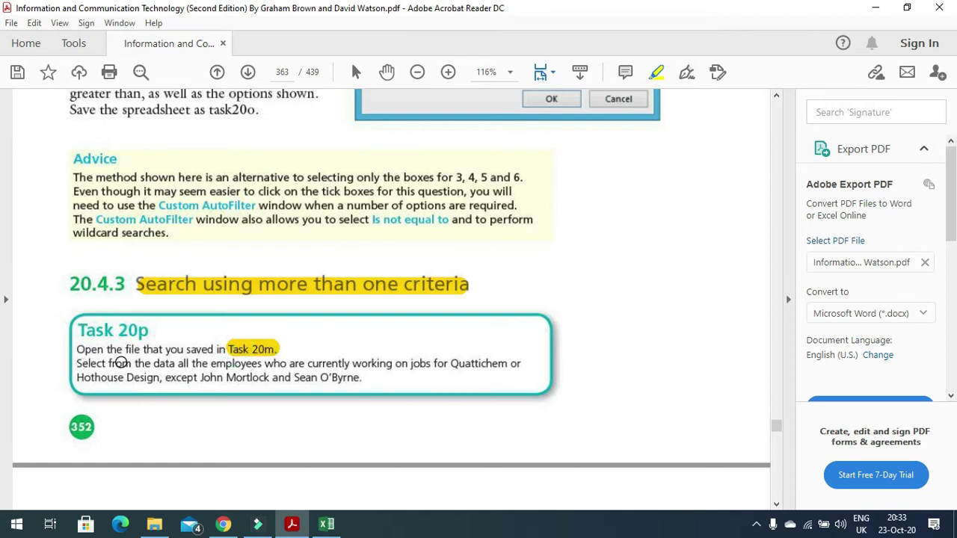
left_click_drag(78, 363, 533, 367)
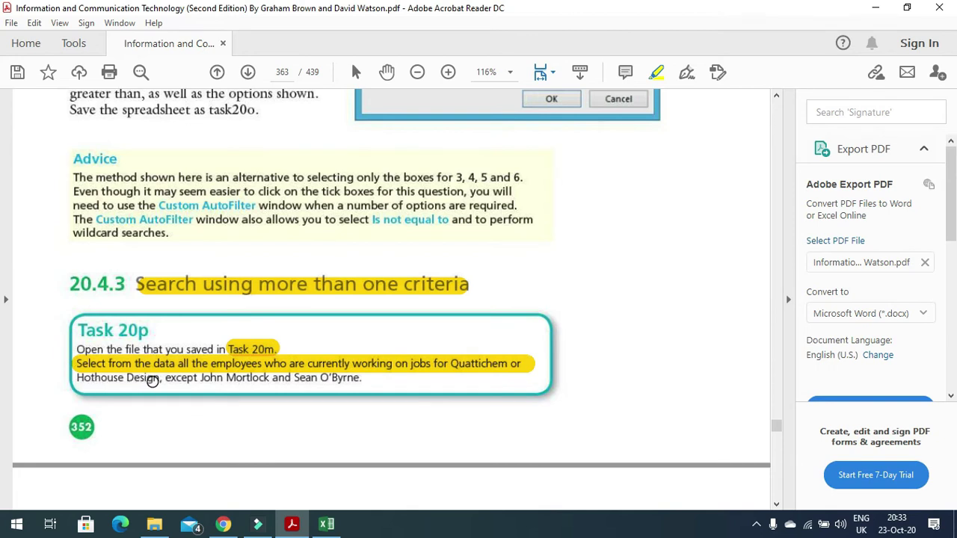
left_click_drag(174, 378, 238, 383)
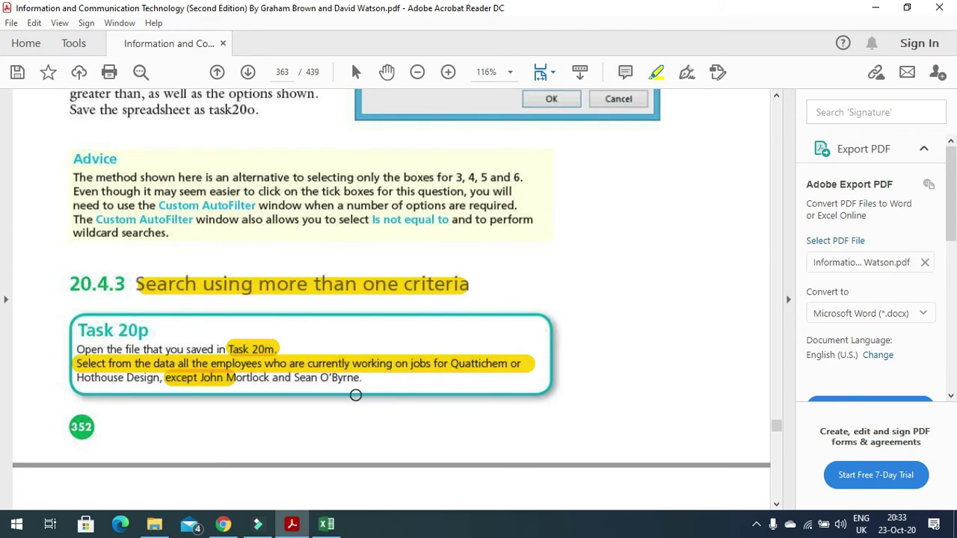
Step: Clear the TaskCode filter so all client records show again
mouse_move(297, 528)
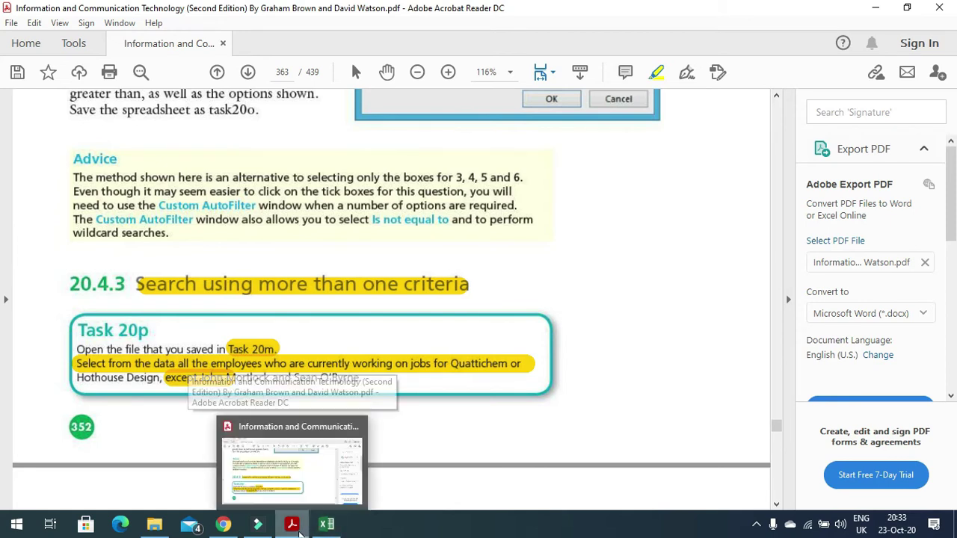
left_click(327, 524)
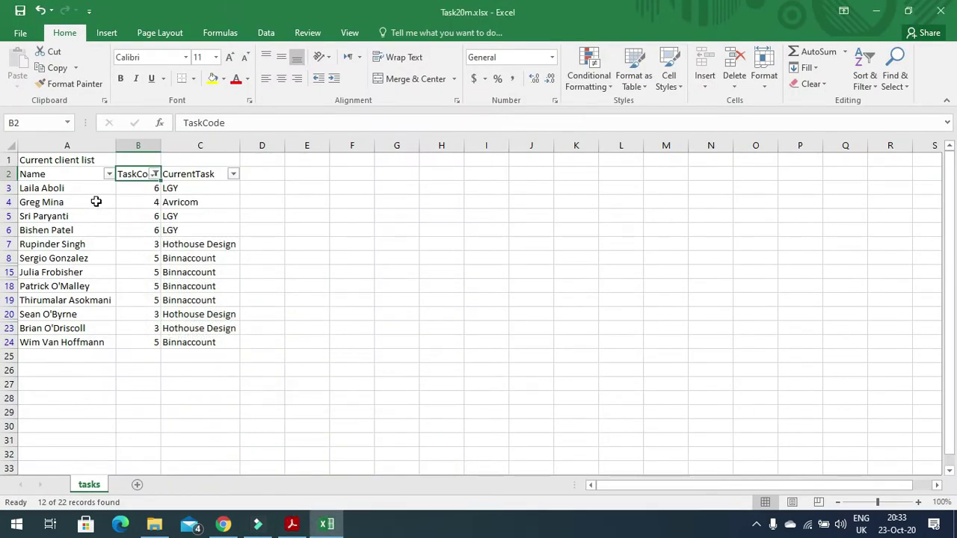
left_click(154, 173)
left_click(113, 241)
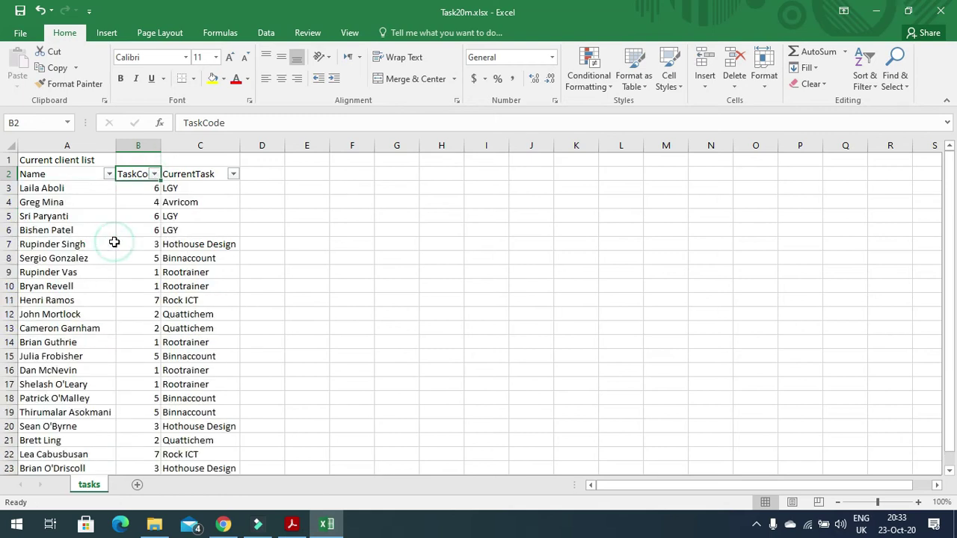
left_click(292, 525)
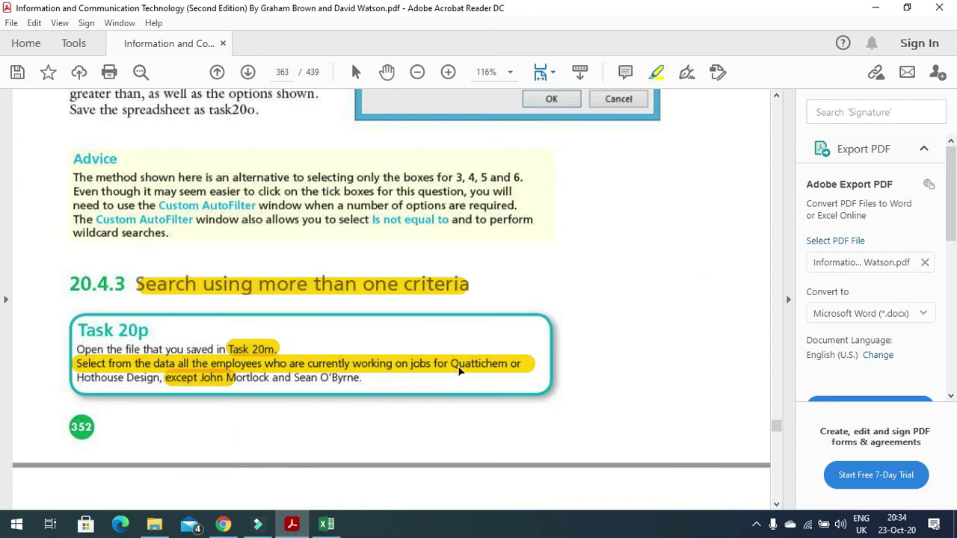
left_click(326, 524)
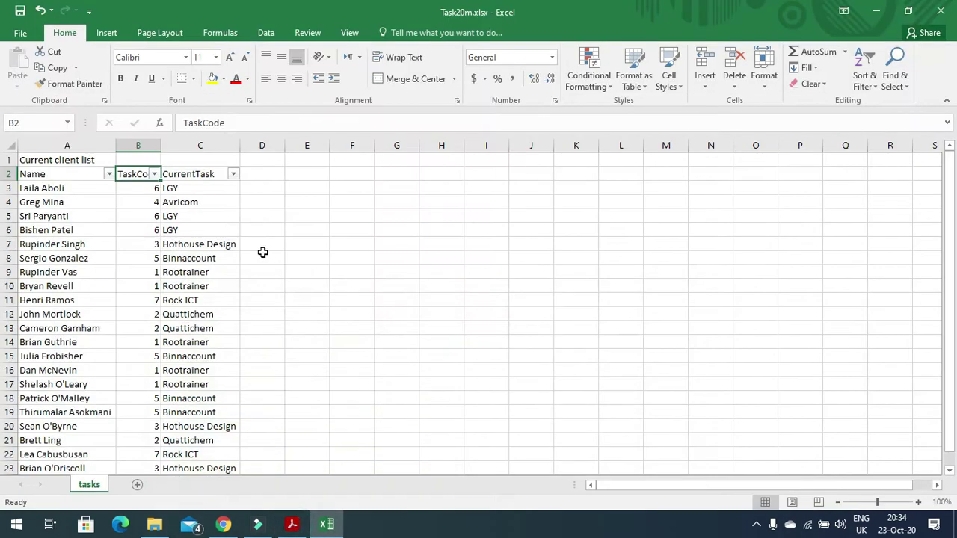
left_click(232, 175)
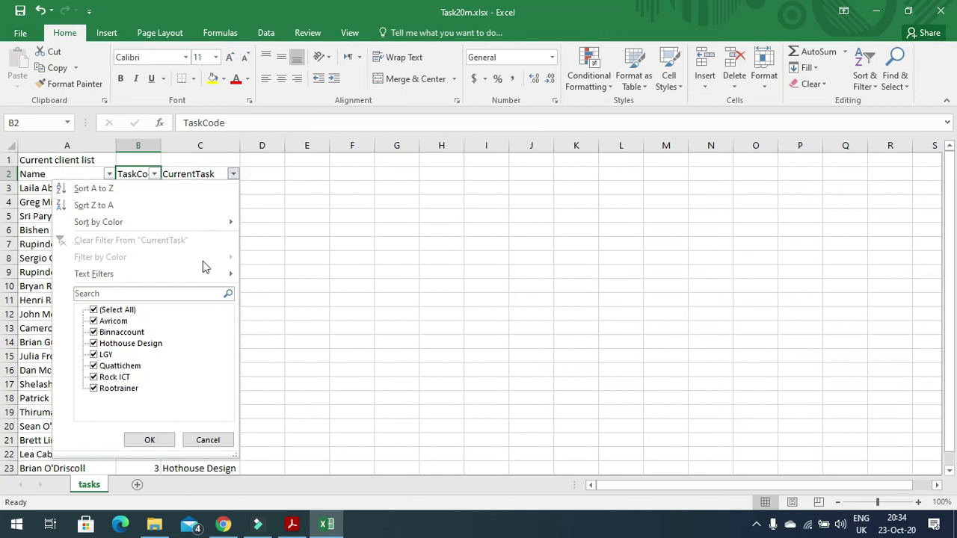
Step: Filter CurrentTask to only Hothouse Design and Quattichem, leaving 6 of 22 rows
left_click(93, 365)
left_click(93, 343)
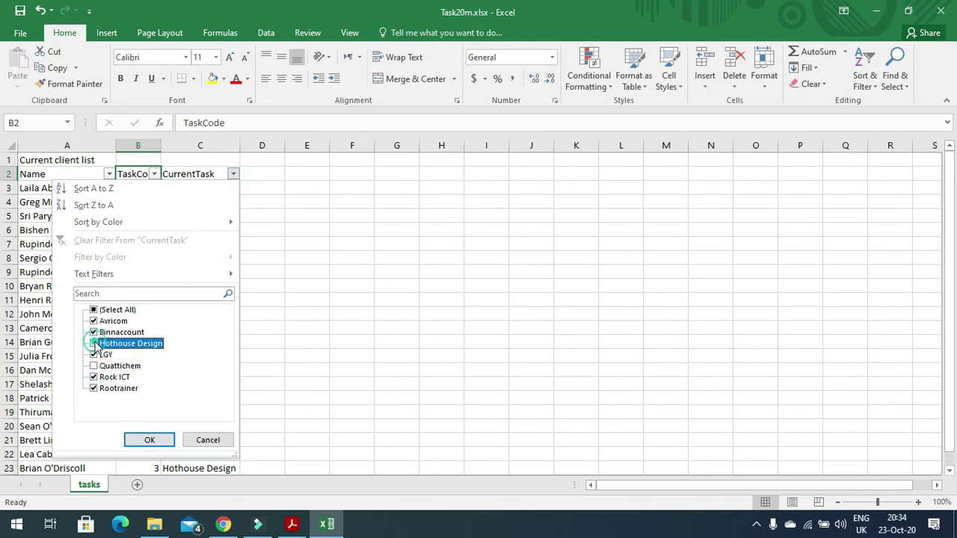
left_click(93, 310)
left_click(94, 344)
left_click(93, 310)
left_click(93, 310)
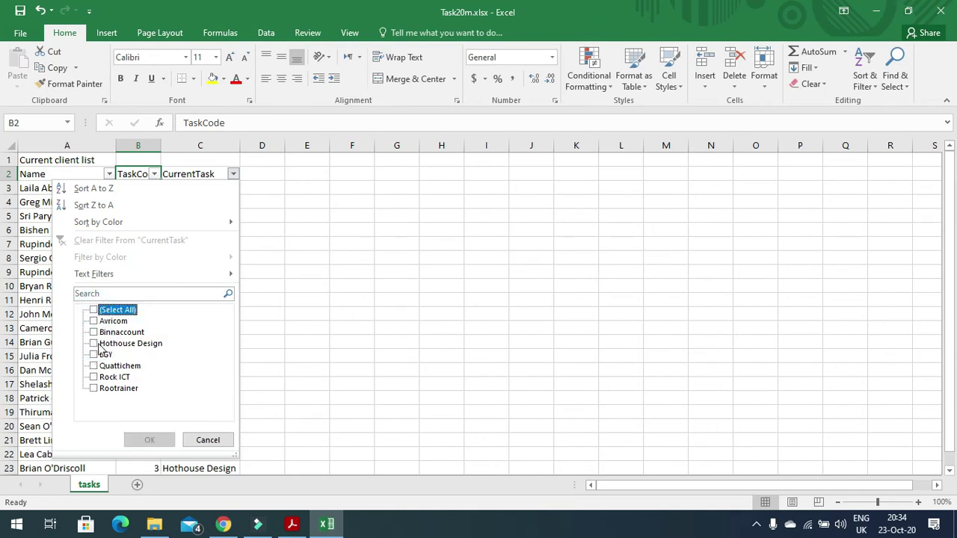
left_click(96, 343)
left_click(95, 366)
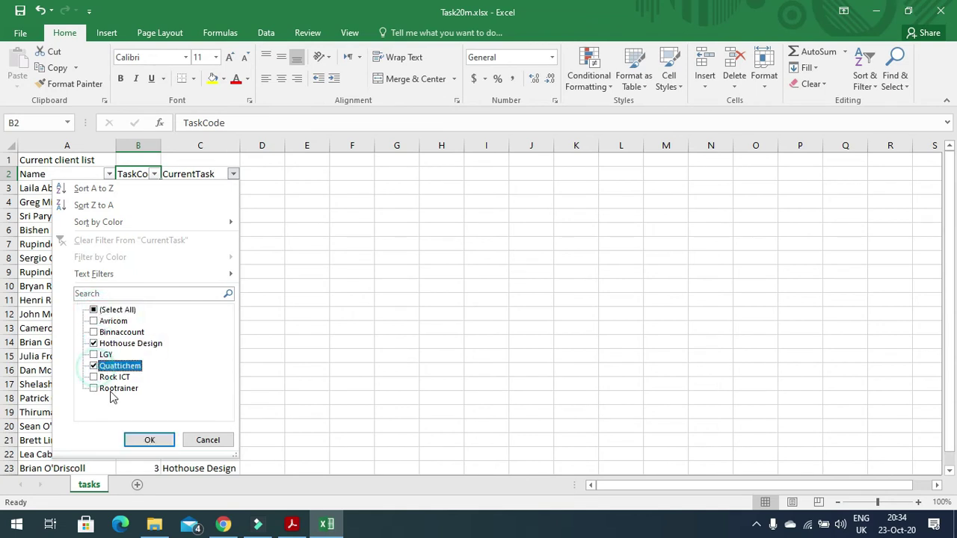
left_click(152, 441)
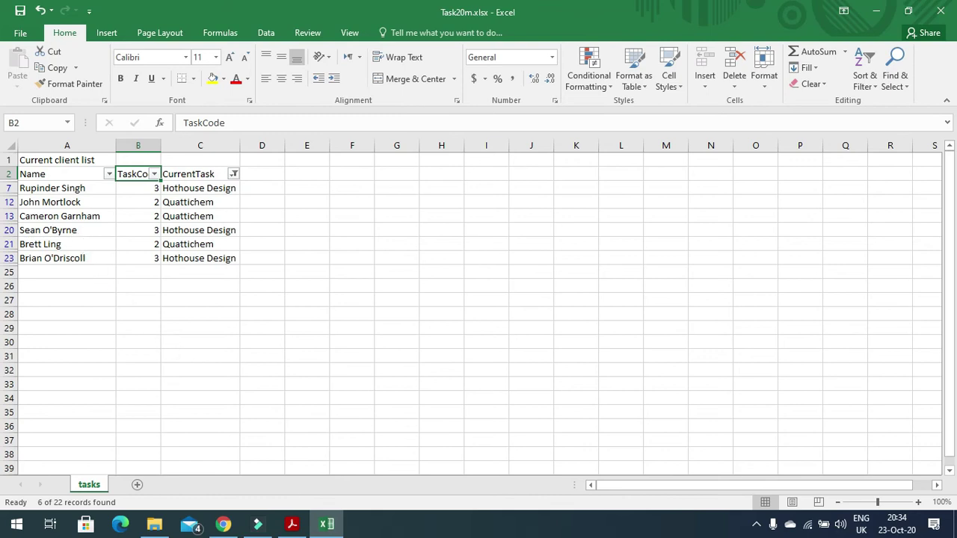
left_click(301, 527)
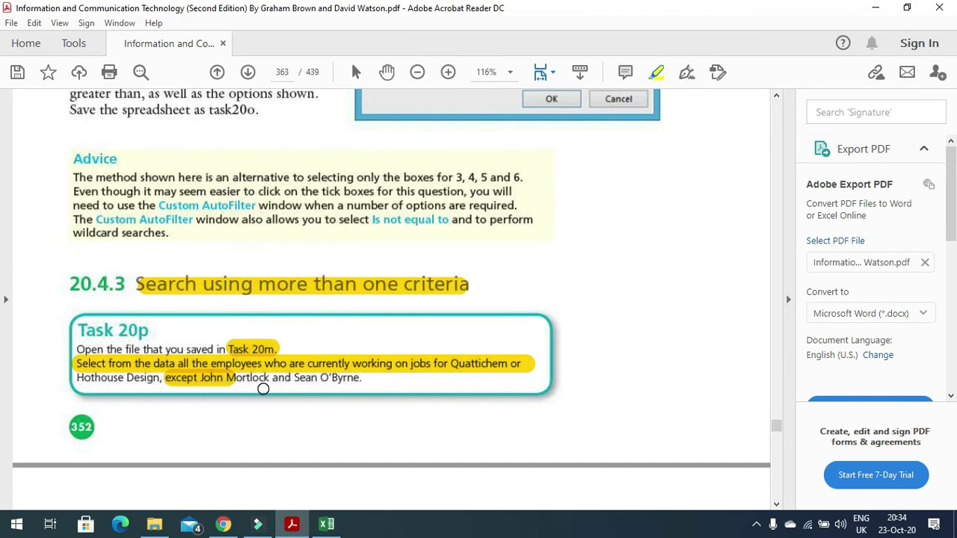
Step: Untick the two excluded employees in the Name filter, leaving 4 of 22 records
left_click(326, 525)
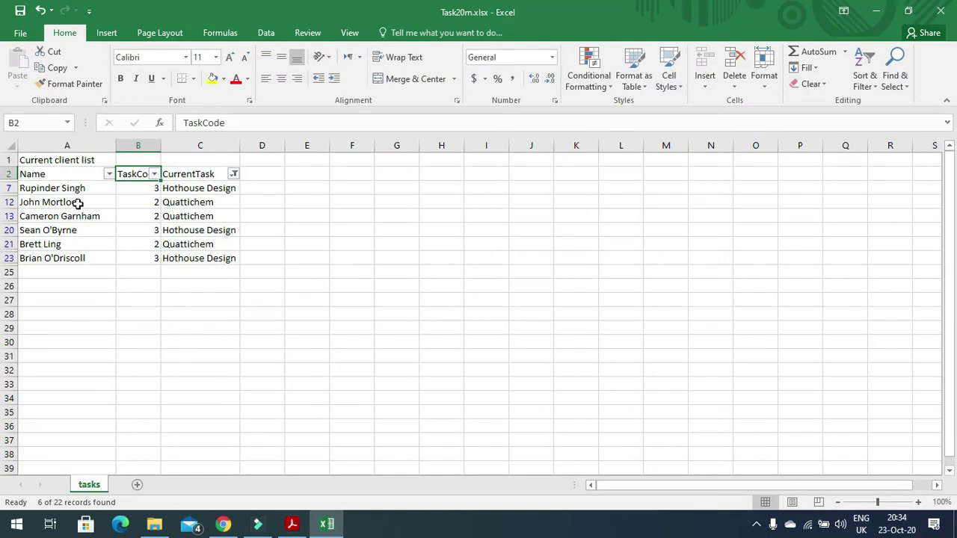
left_click(108, 174)
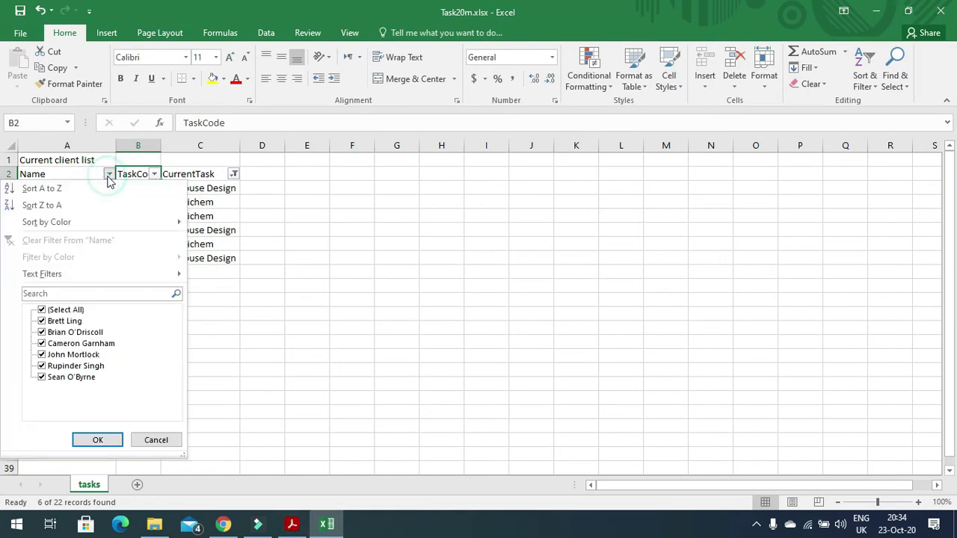
left_click(42, 355)
left_click(42, 377)
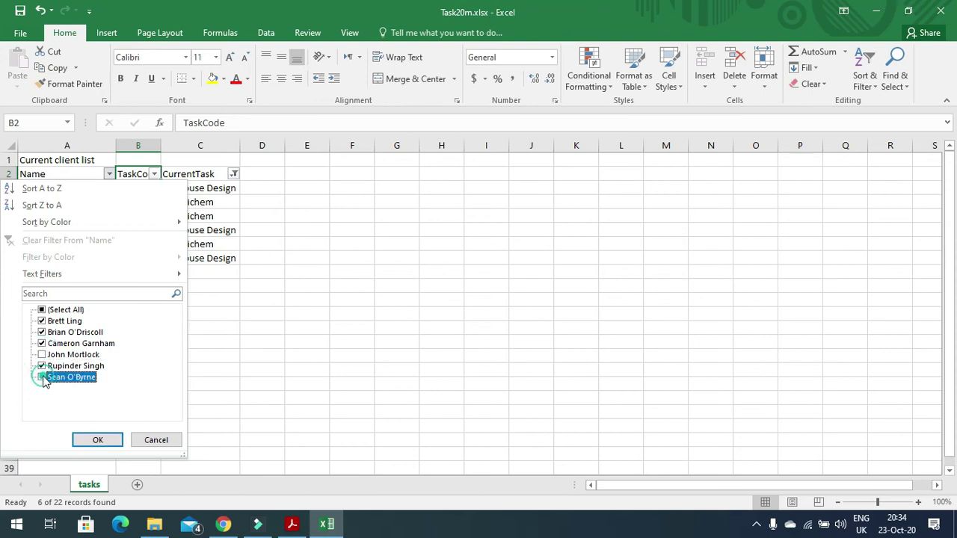
left_click(85, 441)
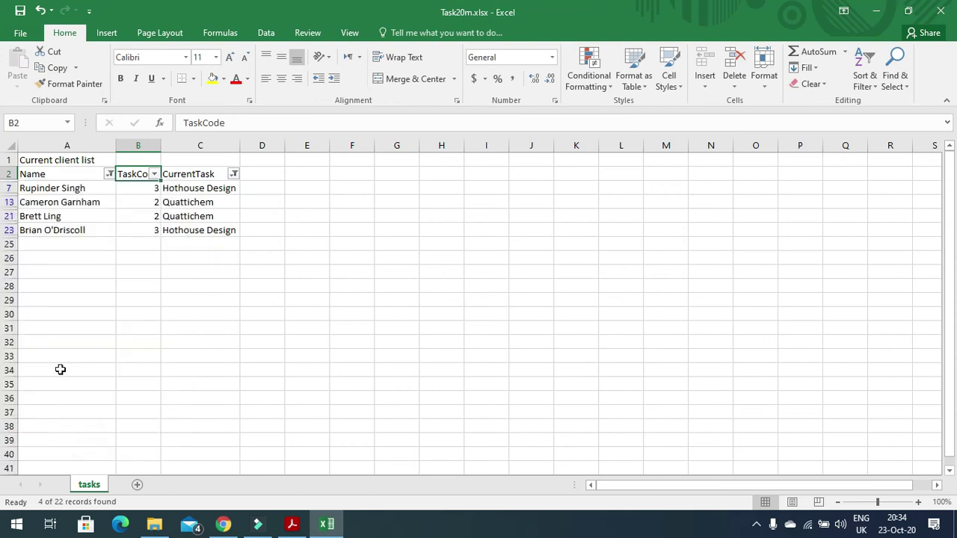
left_click(109, 174)
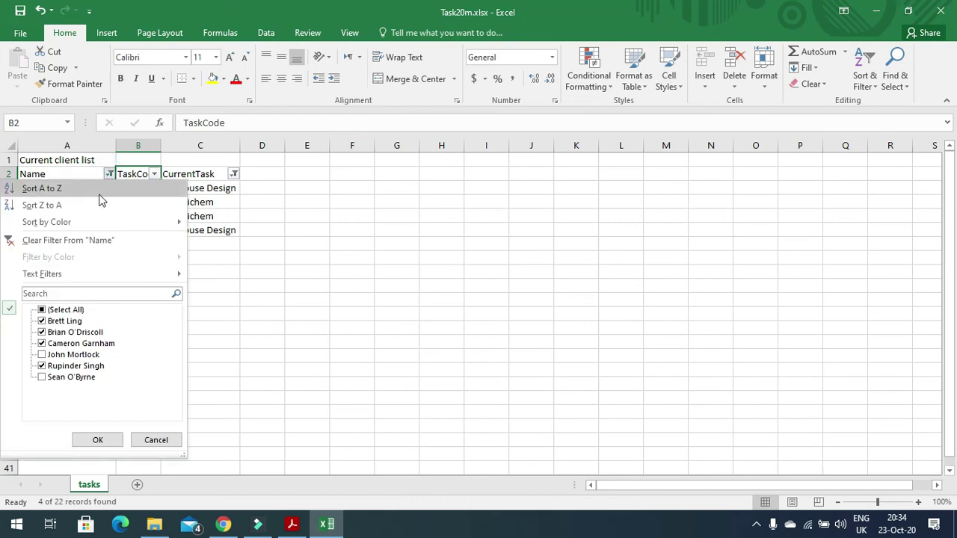
mouse_move(85, 273)
left_click(387, 256)
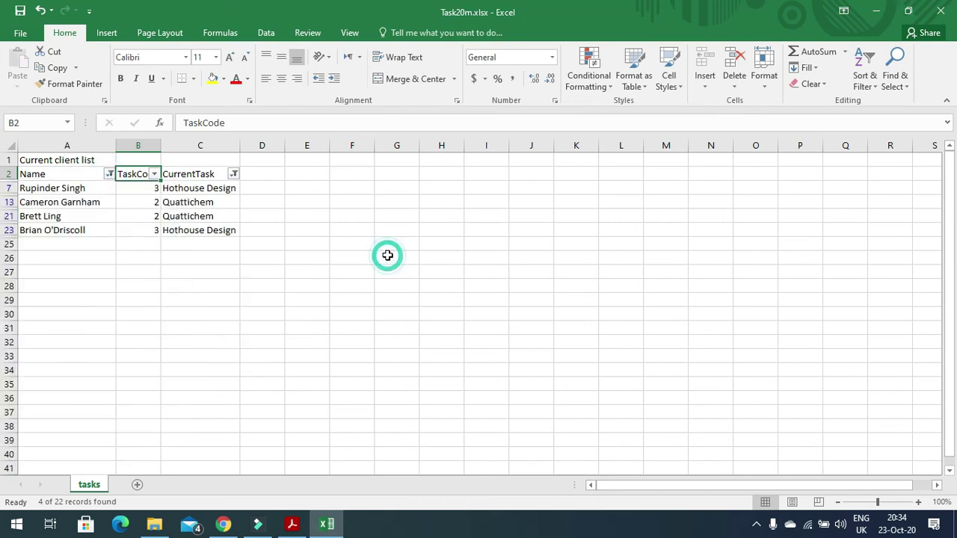